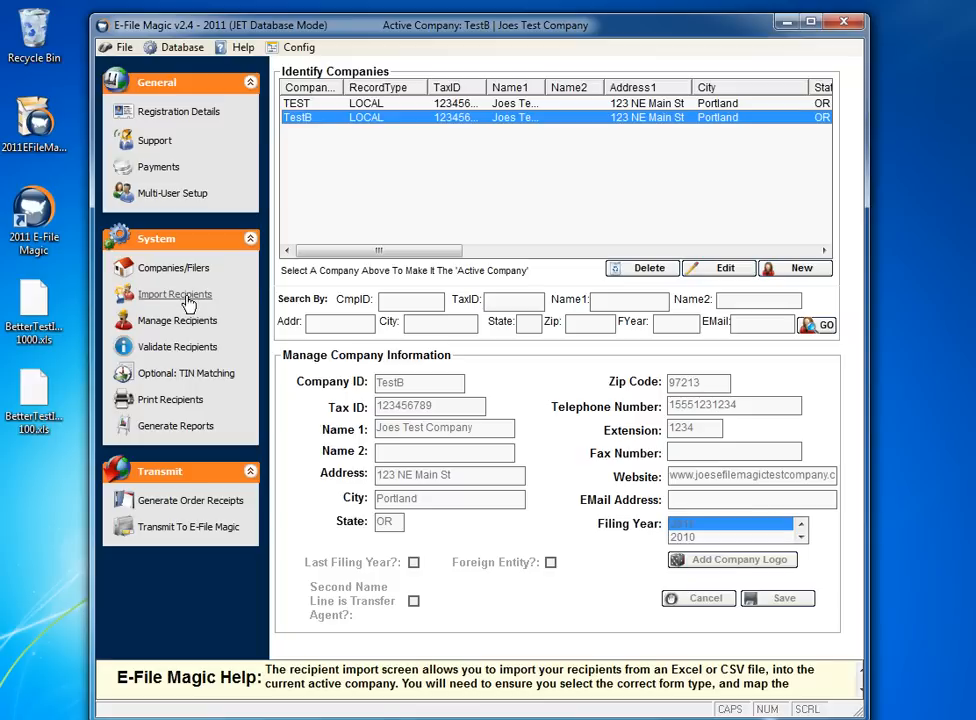
Look through the recipient import, management and validation screens for the active company.
click(188, 301)
click(188, 326)
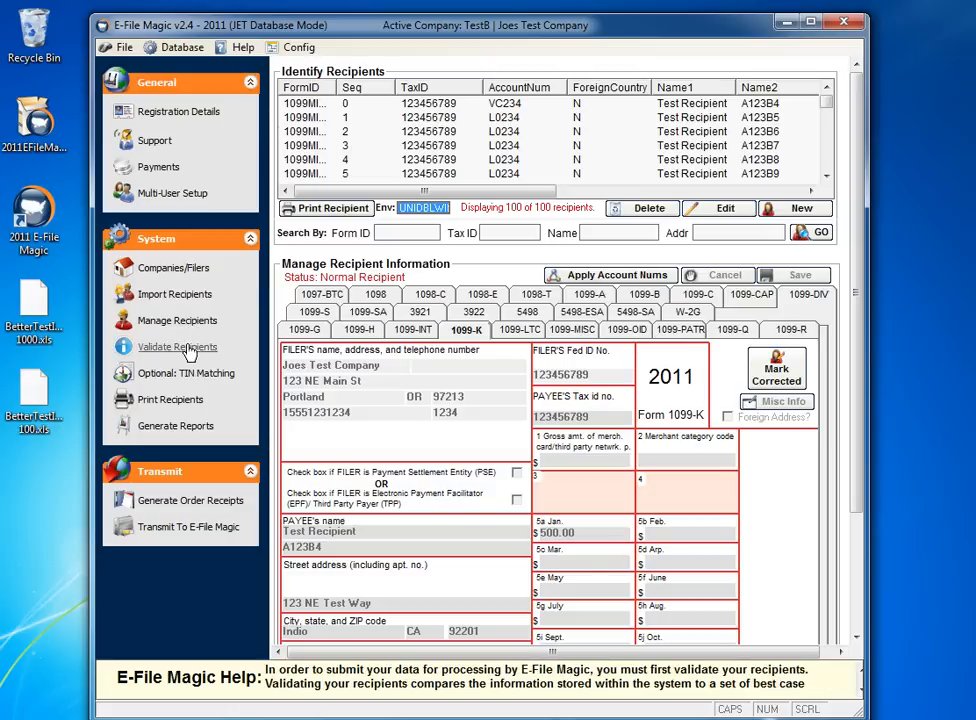
click(189, 350)
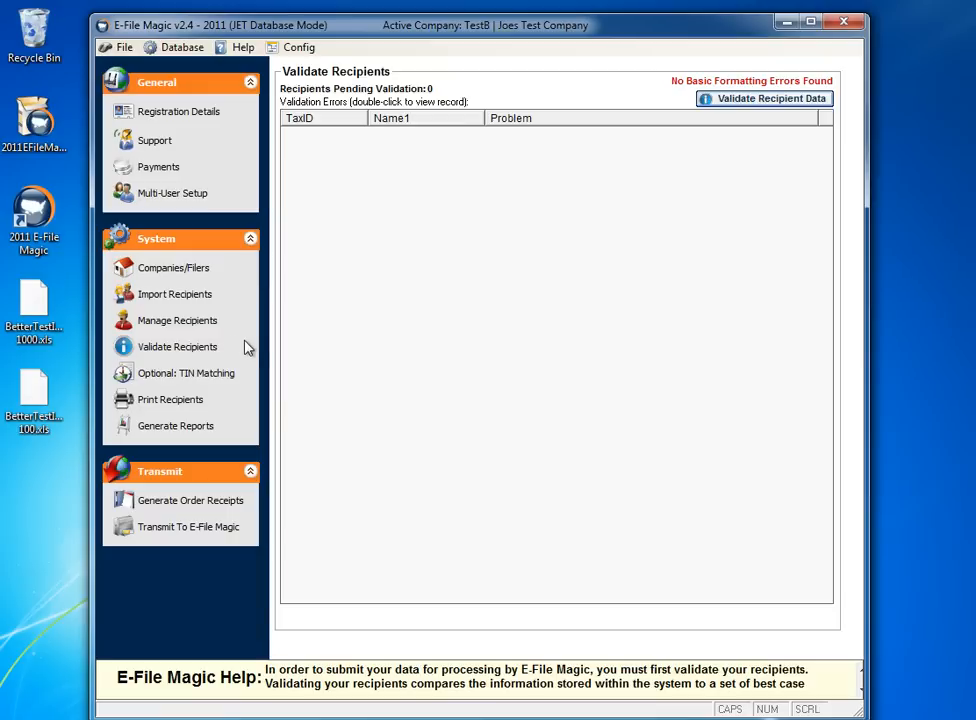
Open the recipient printing screen, compare the available forms and select 1099MISC for printing.
click(200, 408)
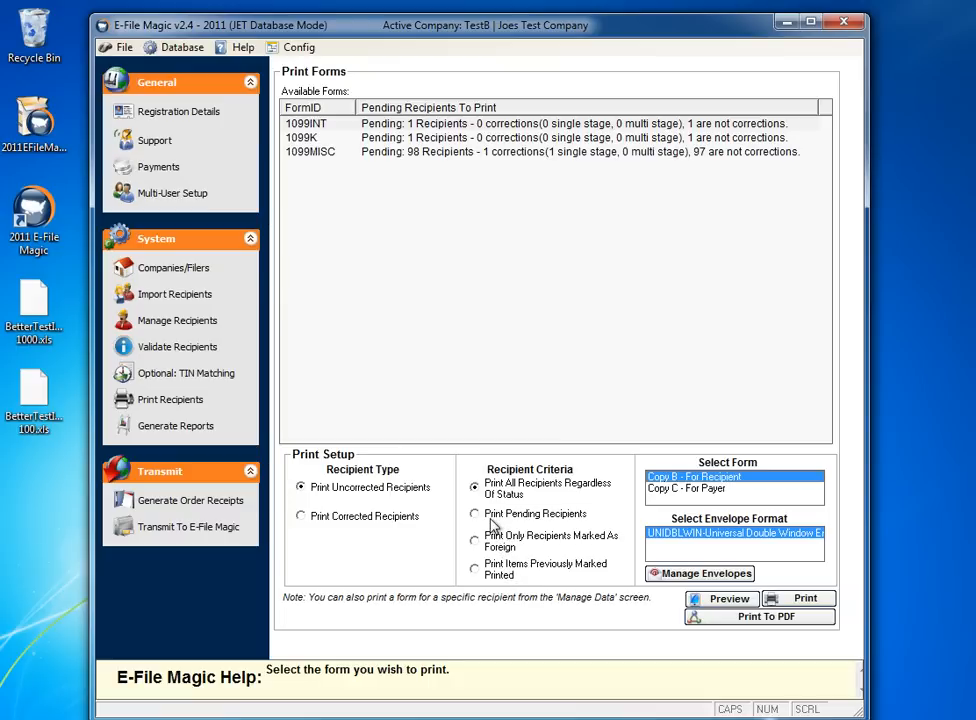
click(447, 158)
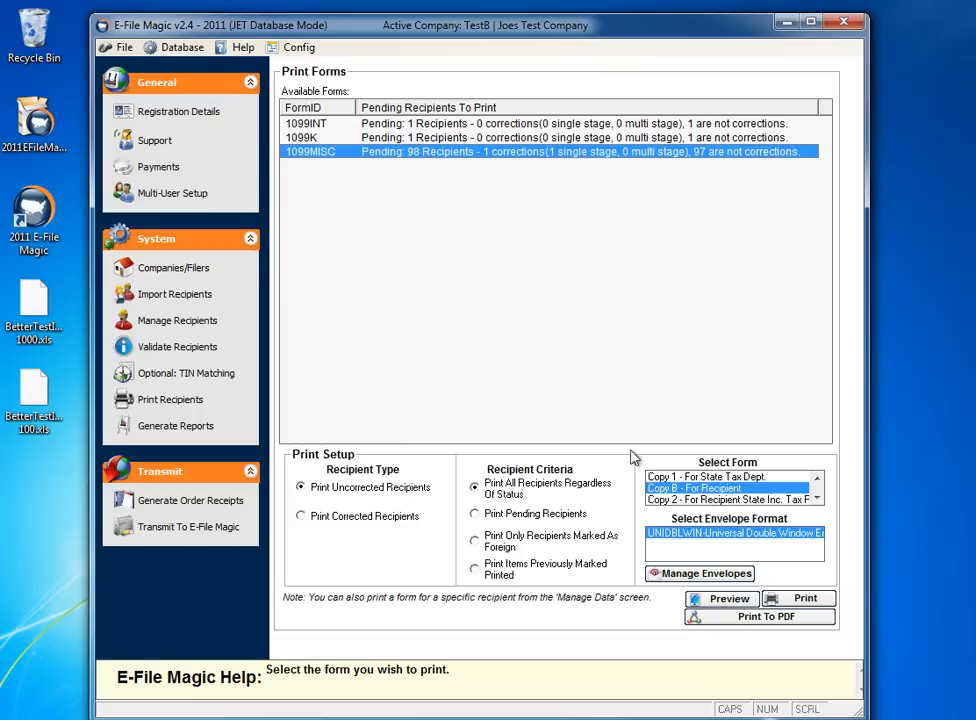
click(368, 141)
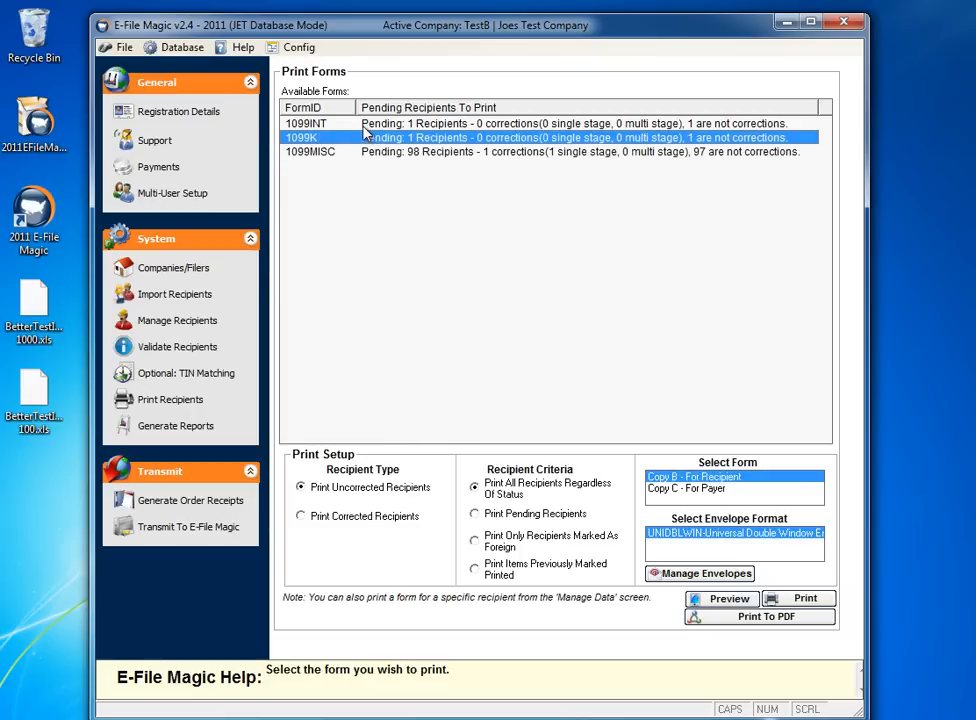
click(290, 123)
click(330, 138)
click(487, 155)
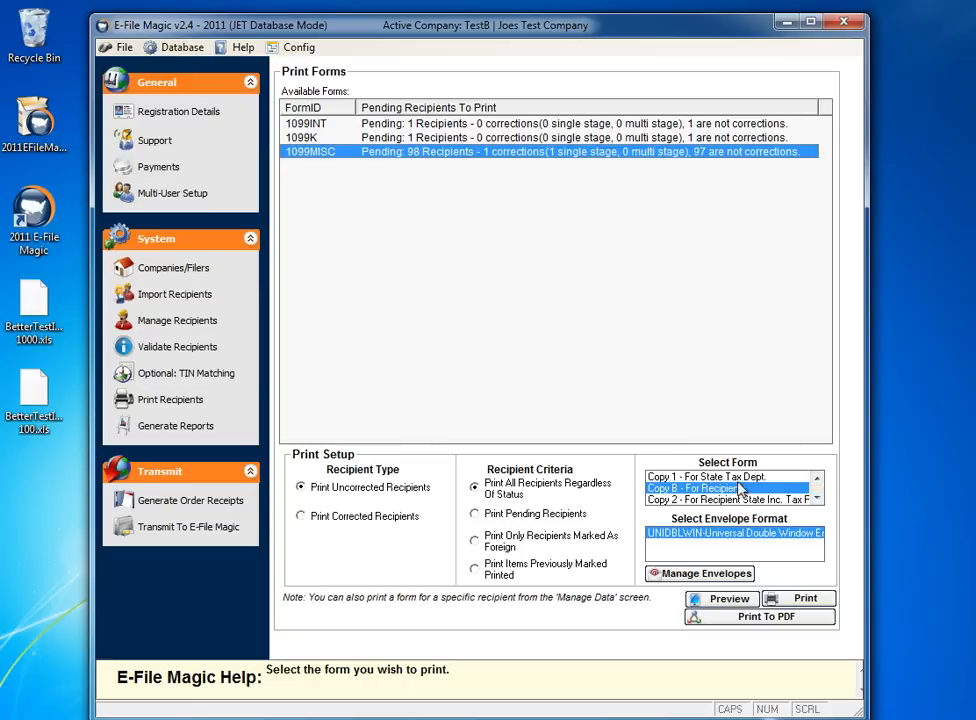
Review the available 1099MISC copies and choose Copy B - For Recipient.
click(817, 498)
click(817, 498)
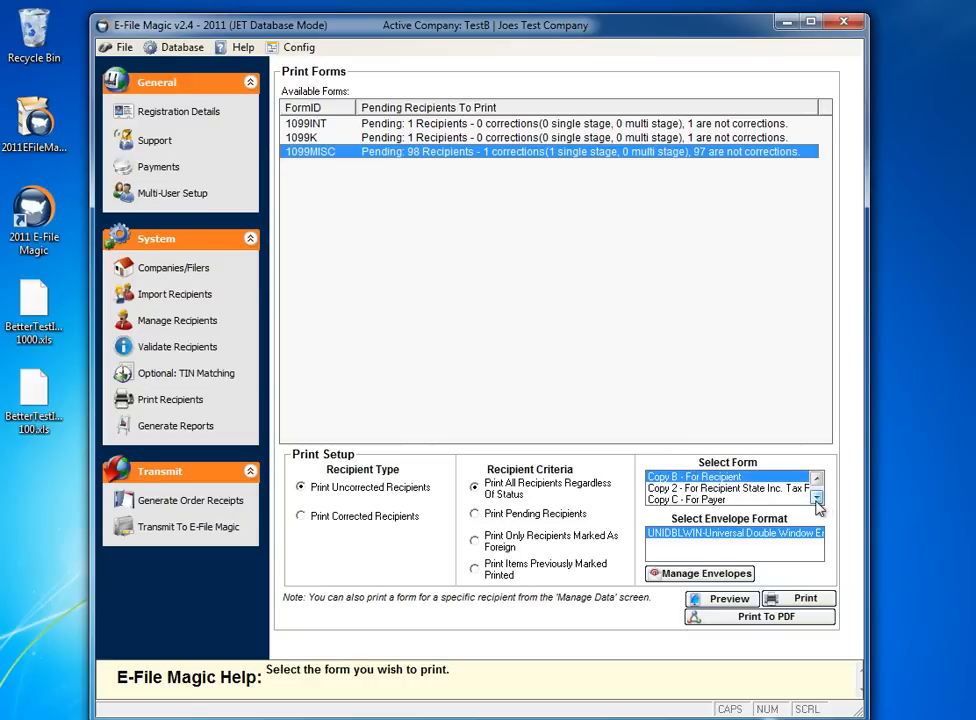
click(817, 480)
click(817, 480)
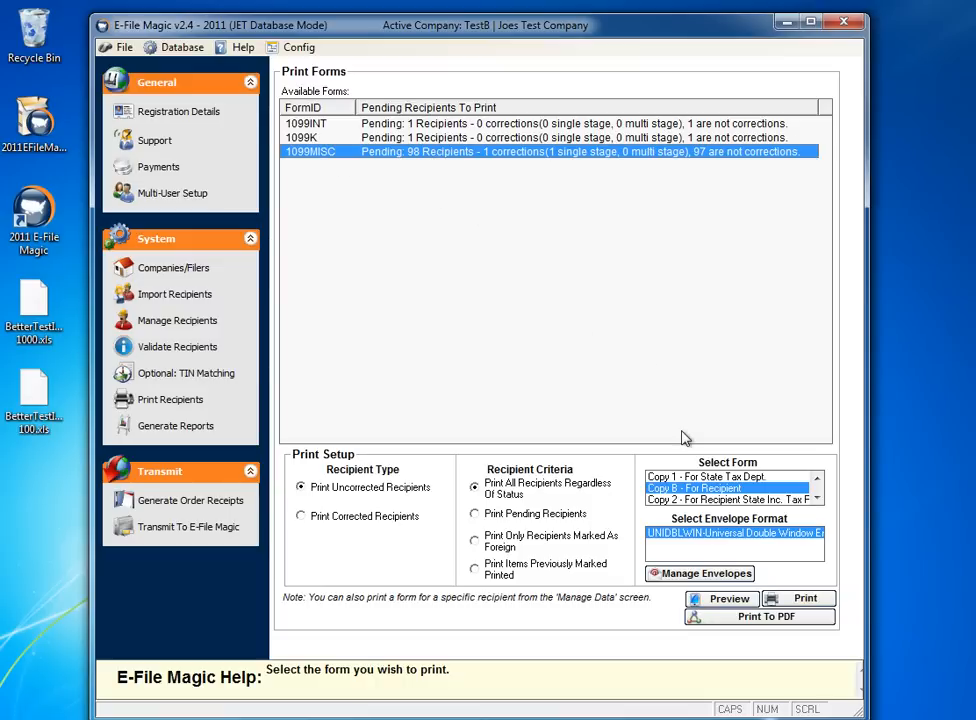
click(700, 490)
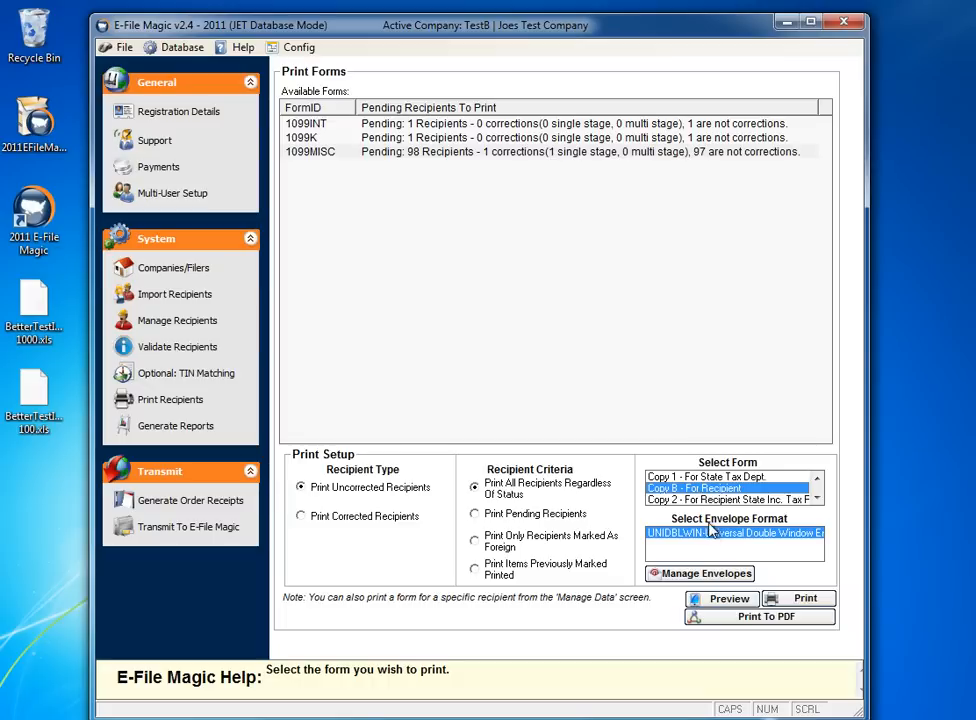
Preview the 1099-MISC recipient forms, enlarge the page and window, page through two more forms, and close the preview.
click(731, 600)
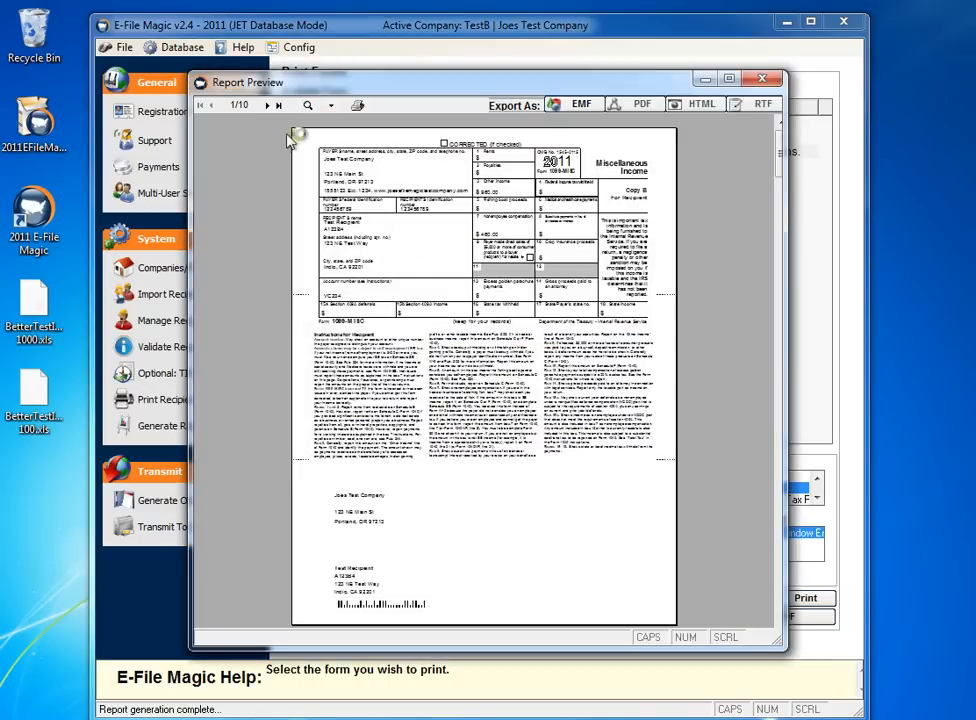
click(310, 105)
drag(328, 86, 301, 20)
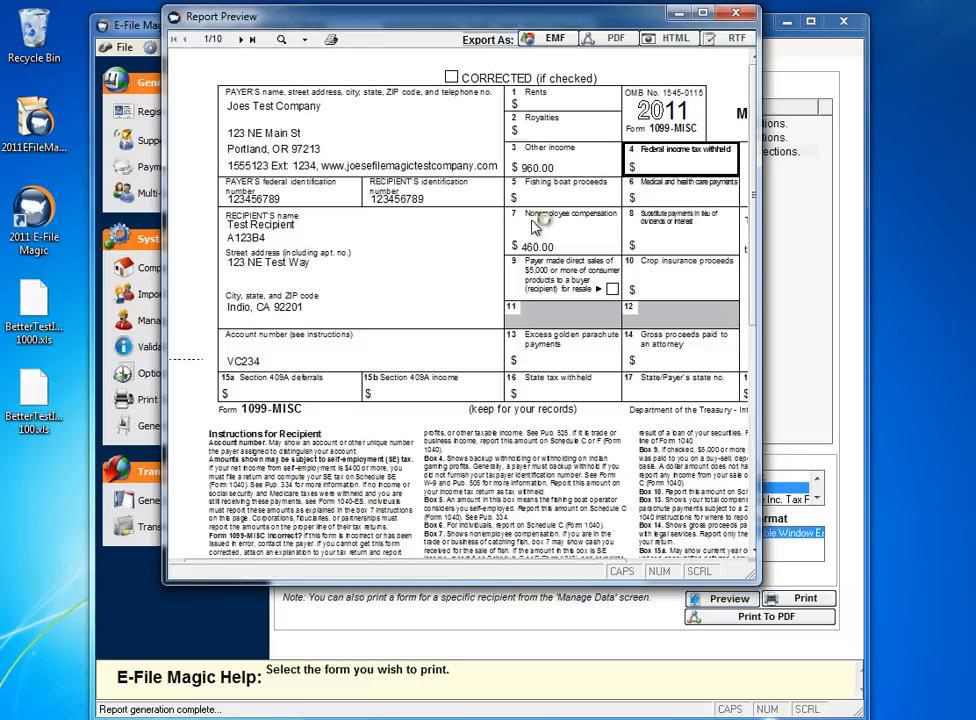
drag(752, 572, 895, 694)
click(240, 39)
click(240, 39)
click(875, 15)
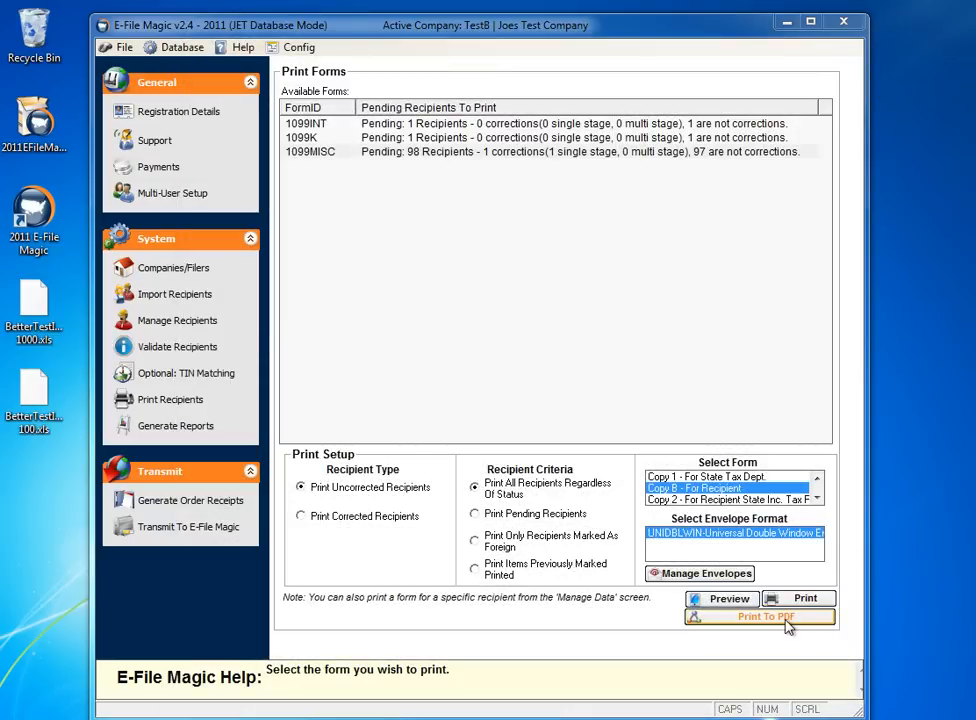
Print the 1099-MISC recipient copies to PDF and mark the items as printed.
click(785, 618)
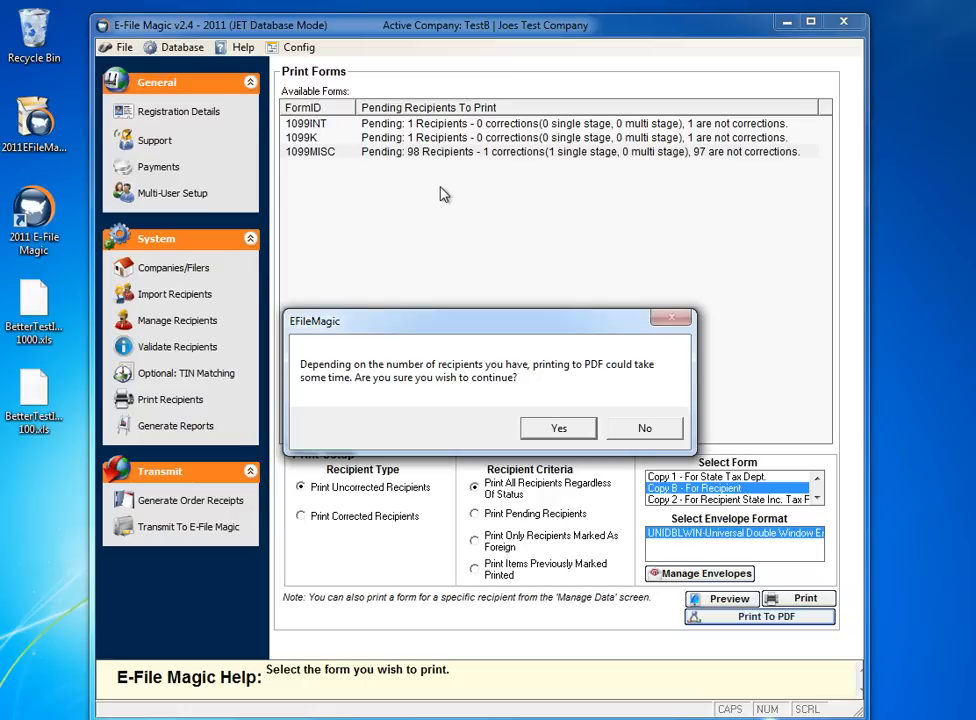
click(557, 429)
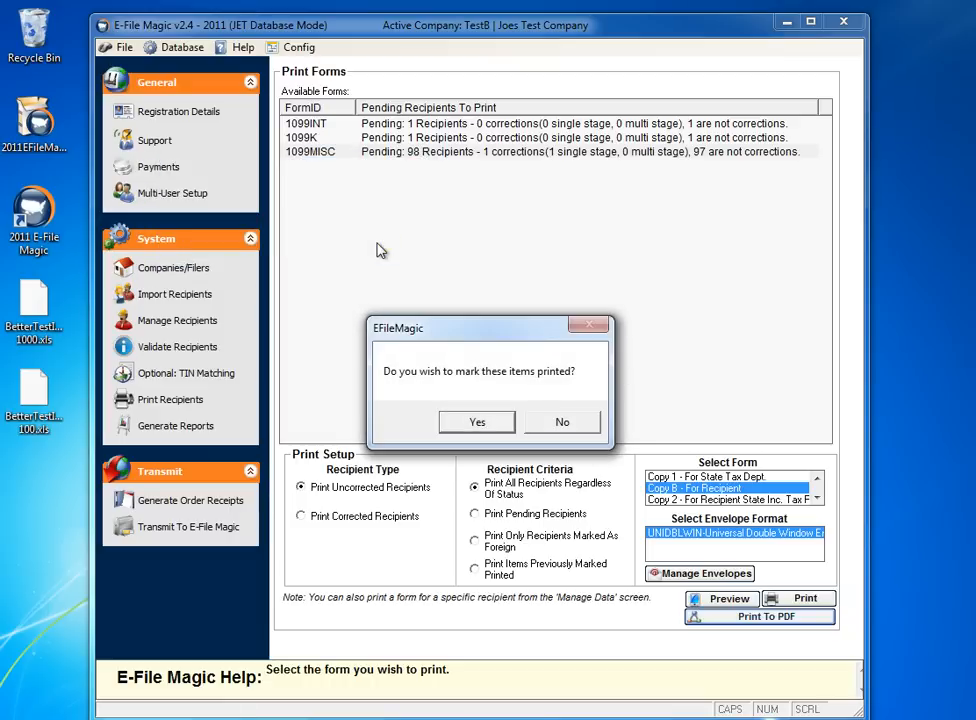
click(476, 423)
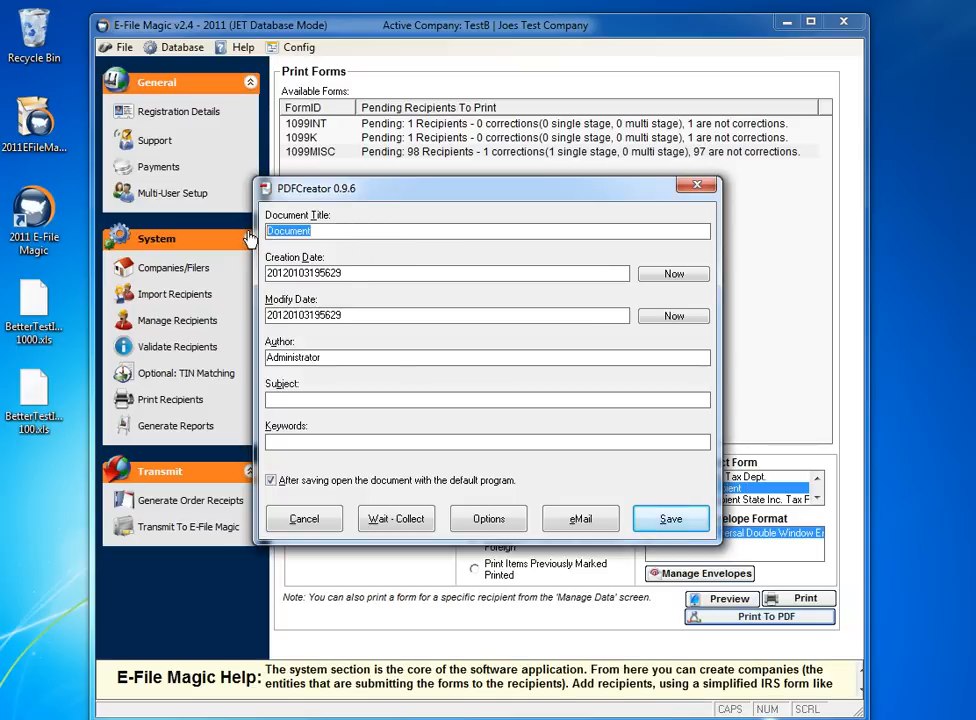
Title the PDF "1099-Misc Forms for Testb - Joes Test company", save it to the desktop, and decline choosing a program to open it.
text(1099-Misc Forms for Testb -)
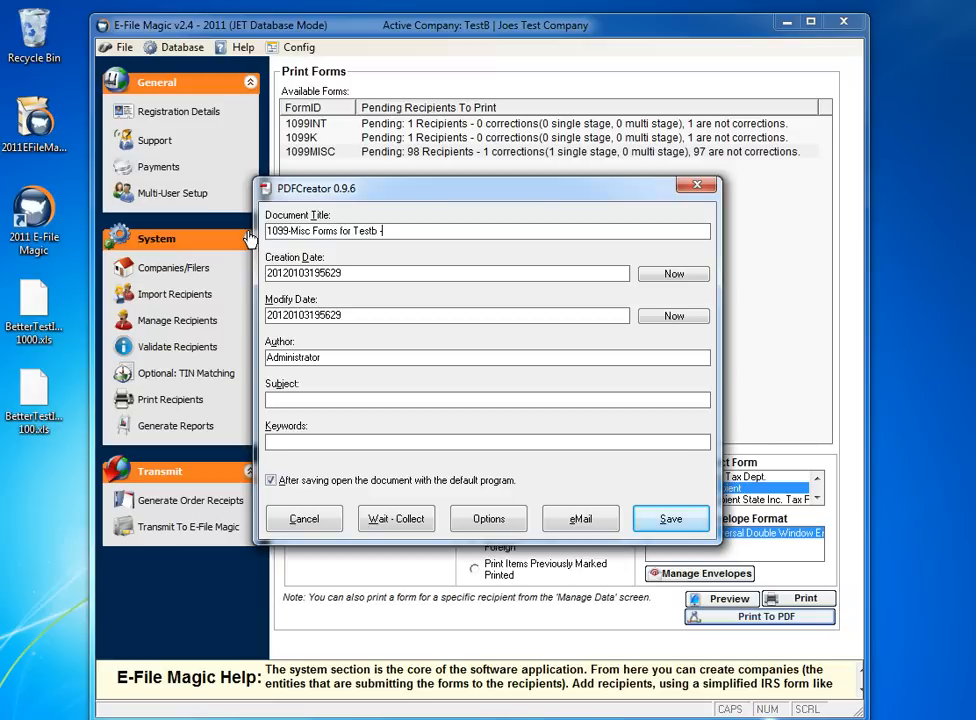
text( Joes Test company)
click(669, 527)
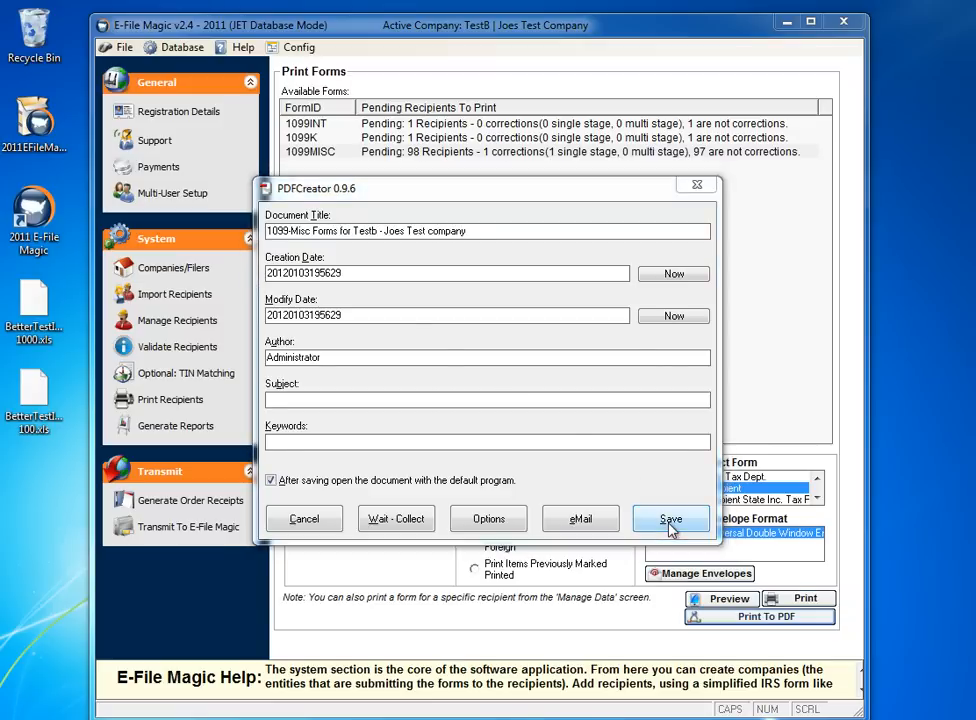
click(315, 322)
click(680, 598)
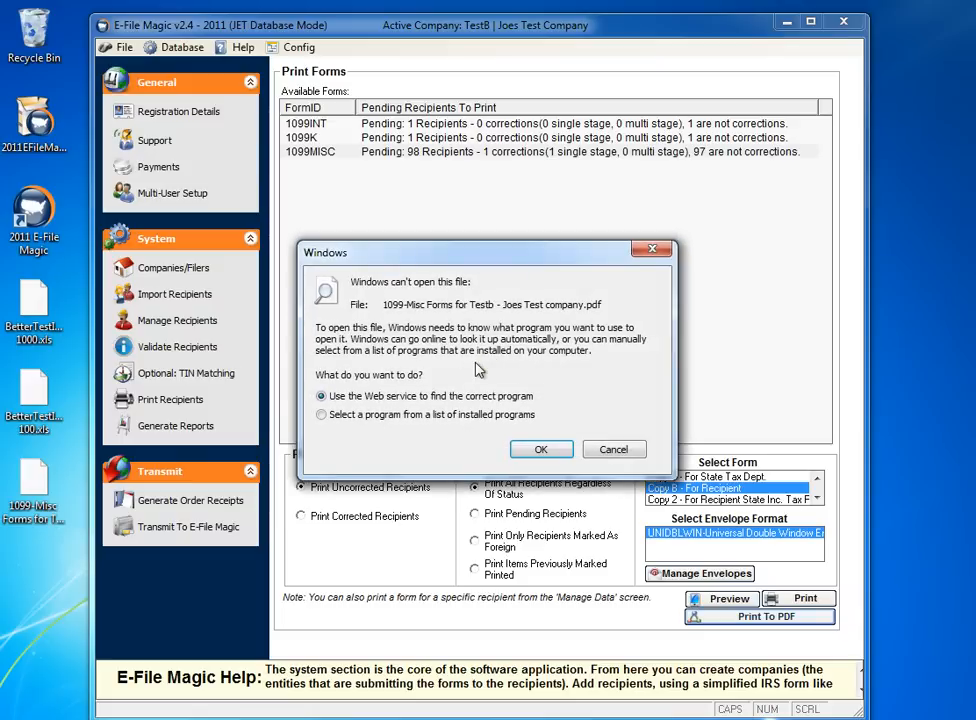
click(613, 449)
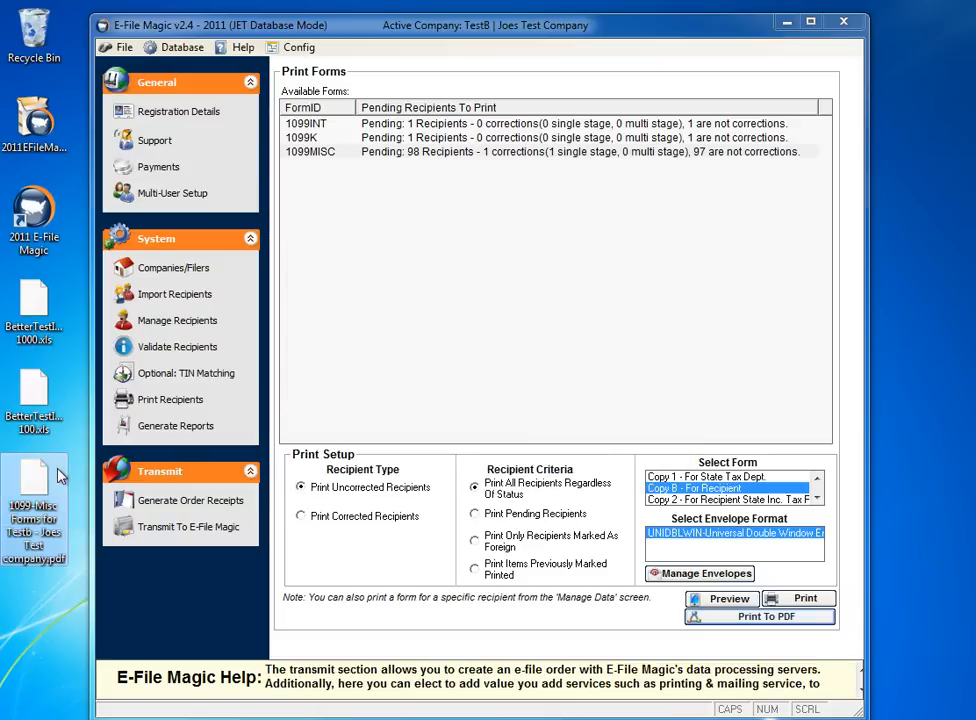